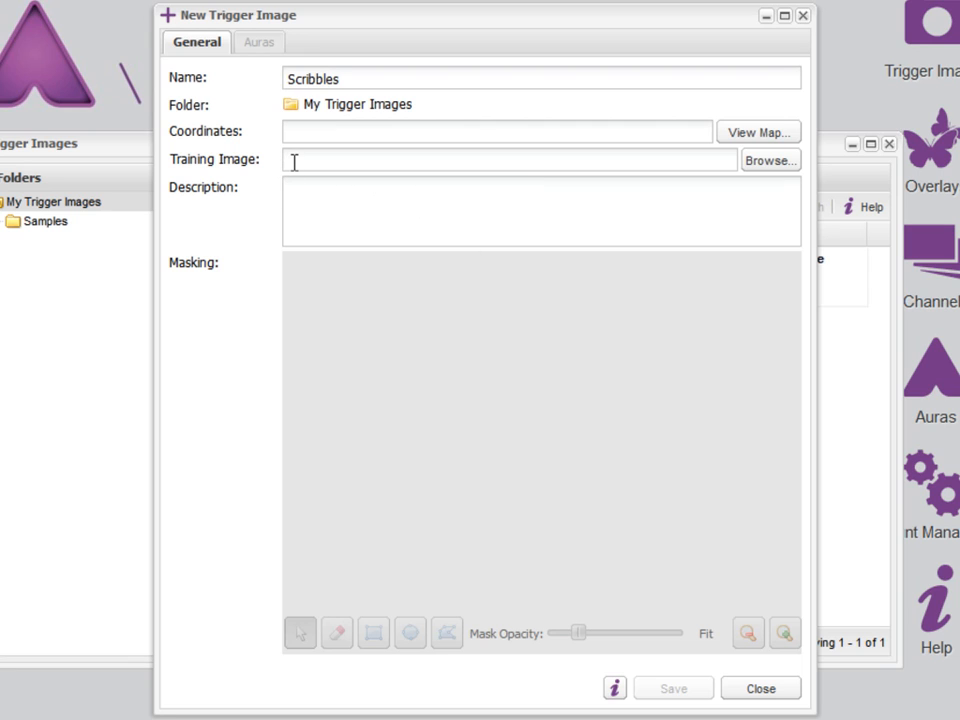
# Step: Use 3D book 2014 Trigger.jpg as the training image for the Scribbles trigger image, save it and close the form
pyautogui.click(772, 163)
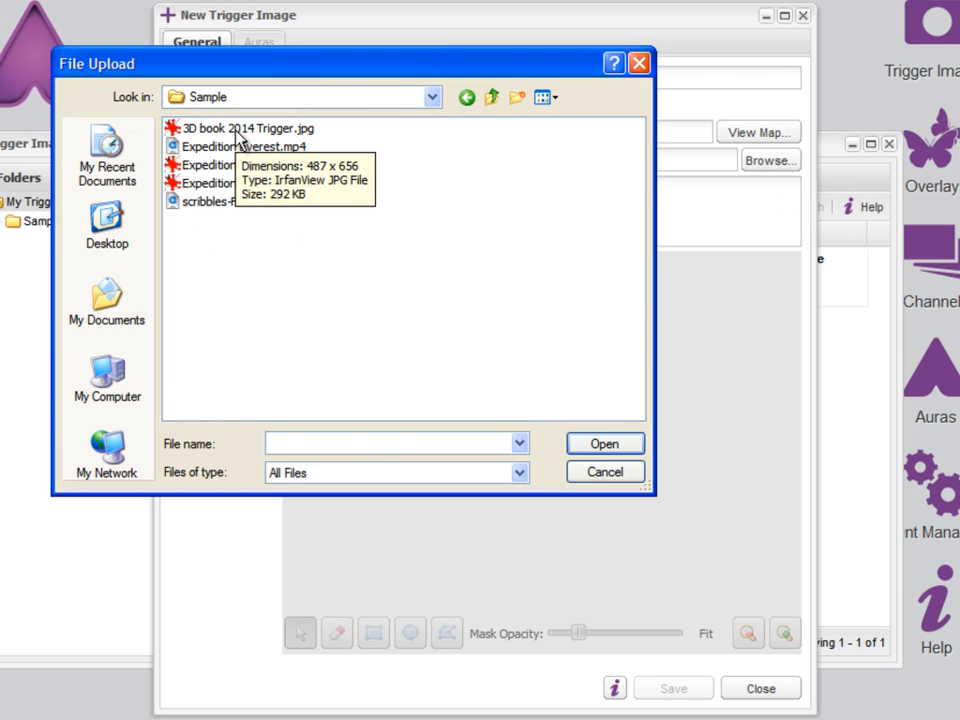
pyautogui.click(242, 129)
pyautogui.click(606, 449)
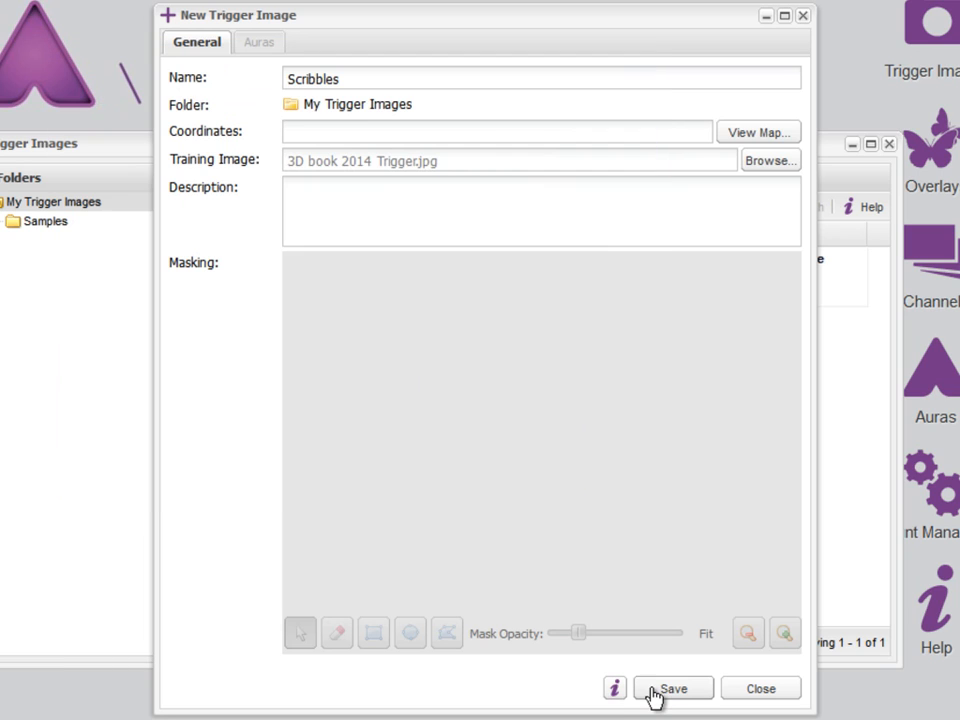
pyautogui.click(652, 692)
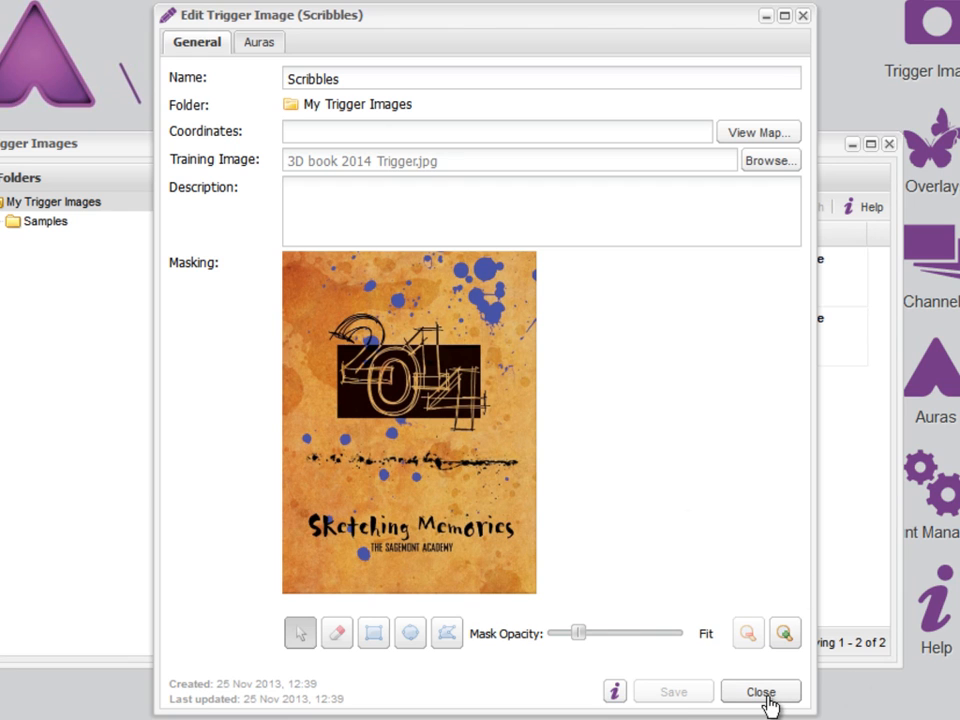
pyautogui.click(762, 694)
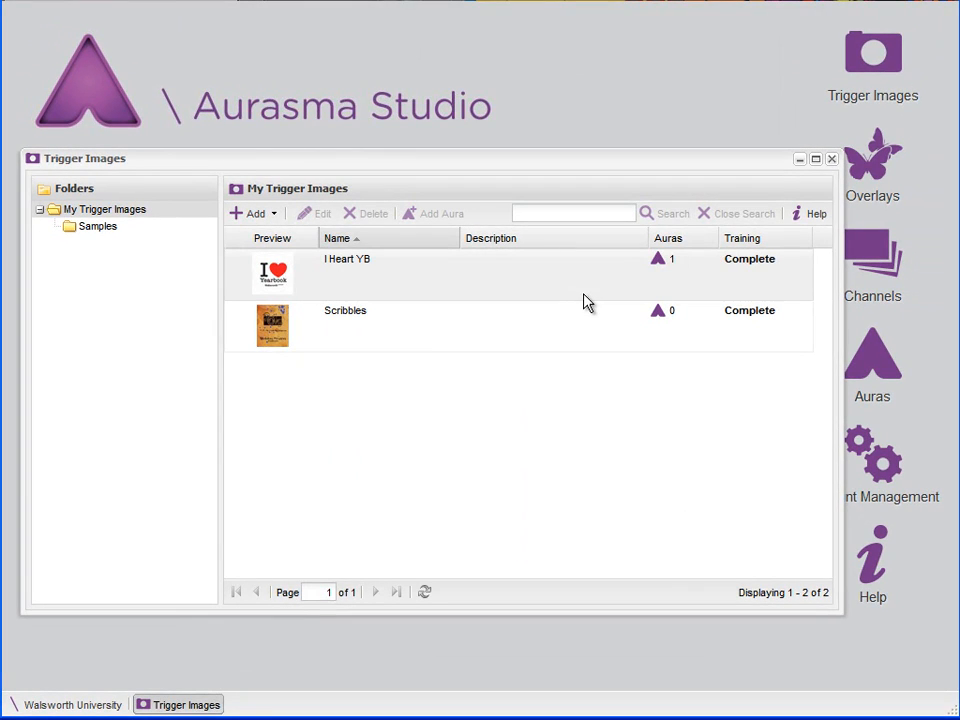
# Step: Start a new overlay in My Overlays named Scribbles Cover with the type Video
pyautogui.click(864, 172)
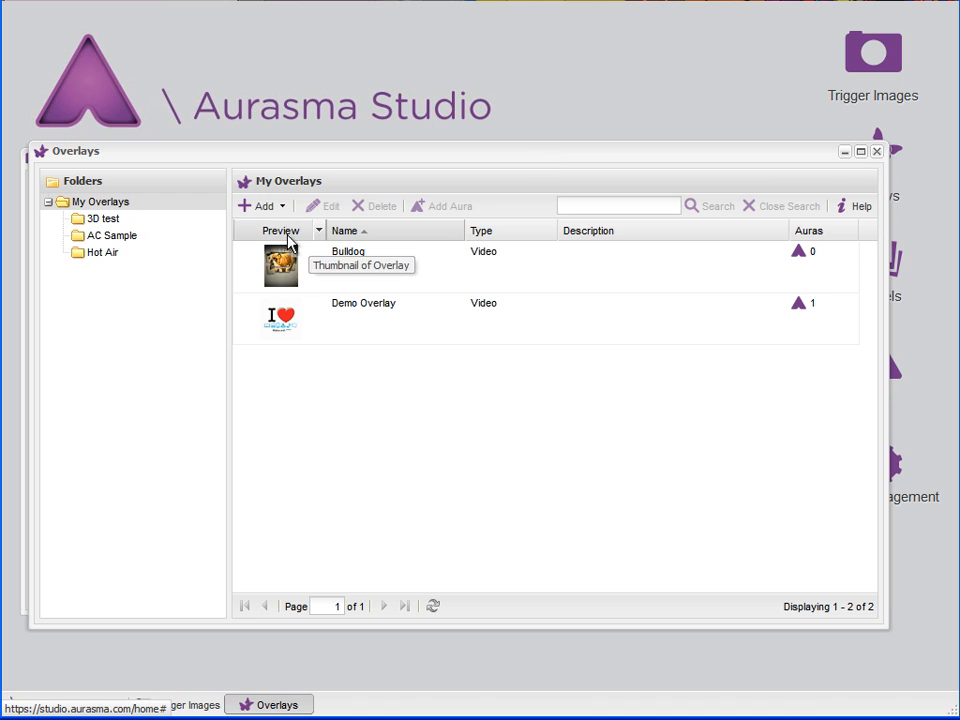
pyautogui.click(258, 210)
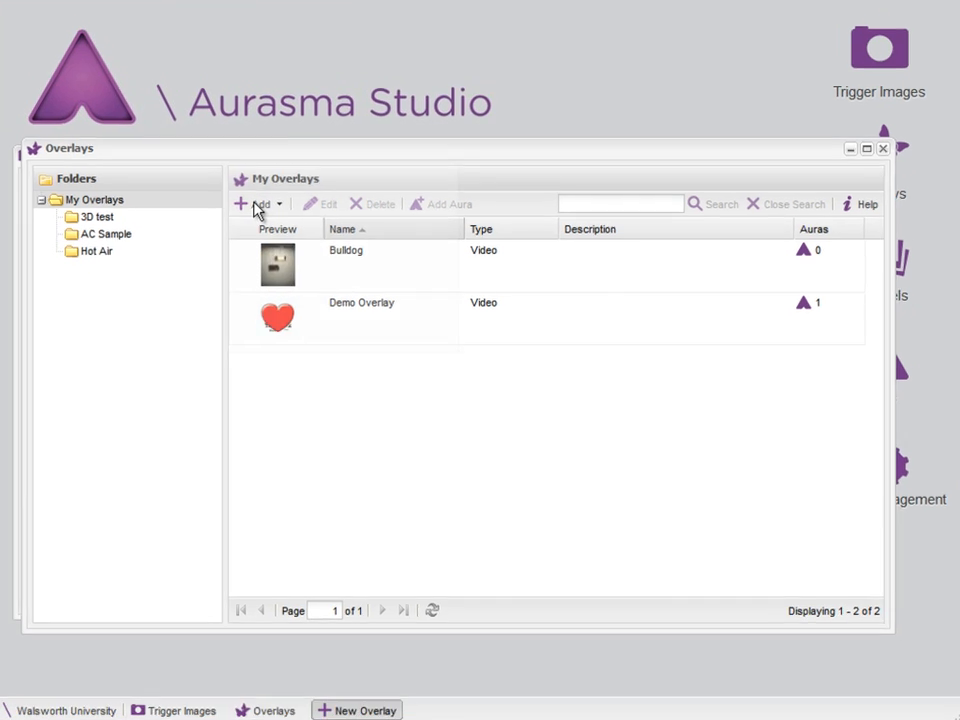
pyautogui.click(463, 177)
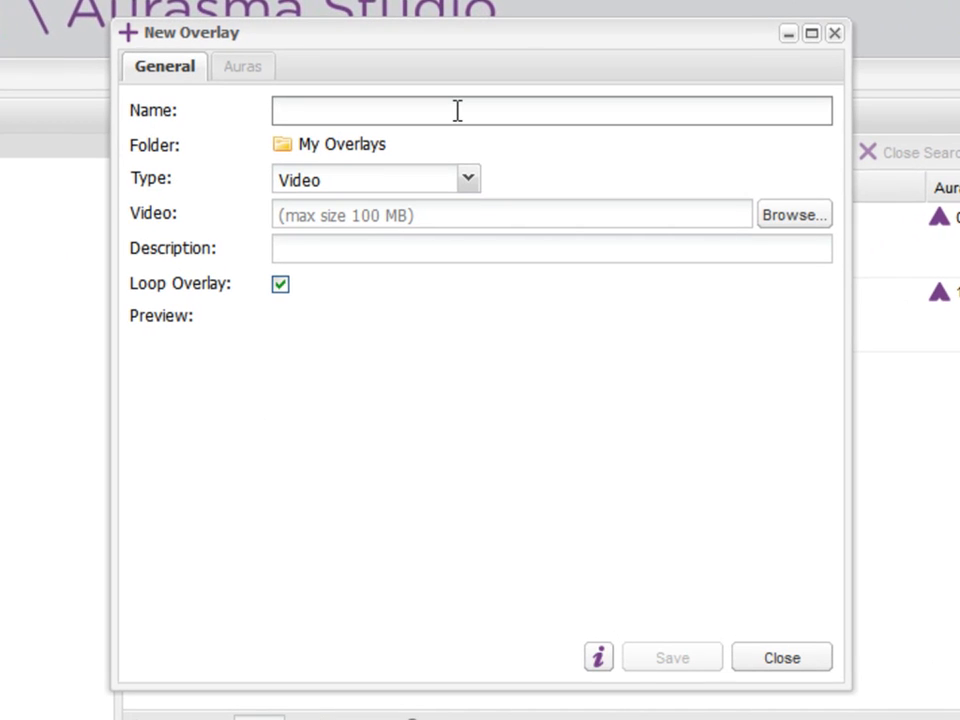
pyautogui.write('Scribbles Cover')
pyautogui.click(475, 192)
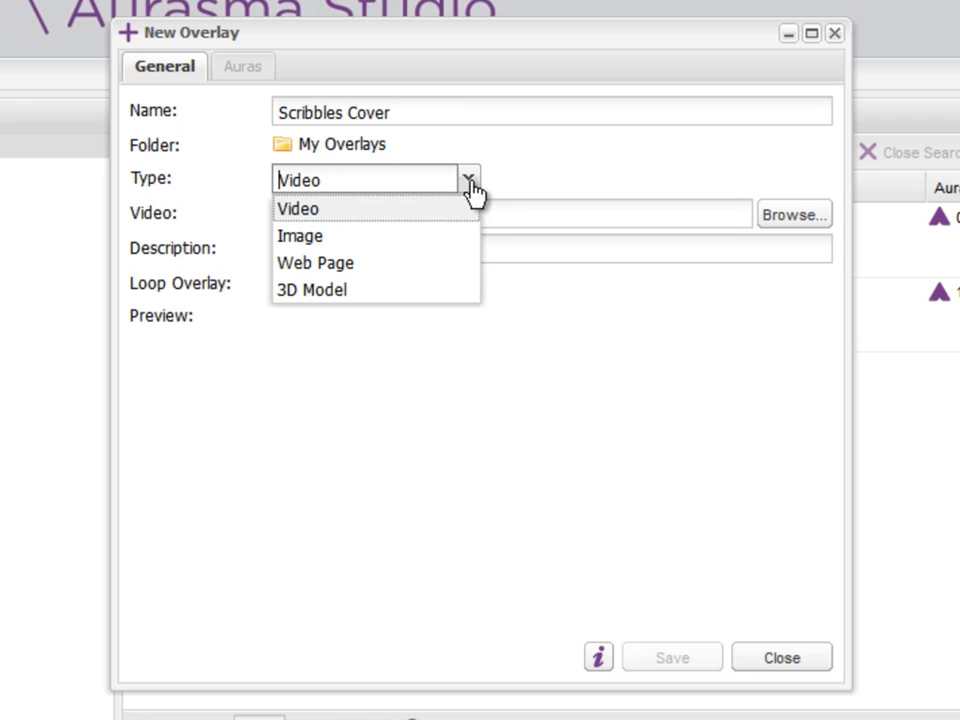
pyautogui.click(367, 212)
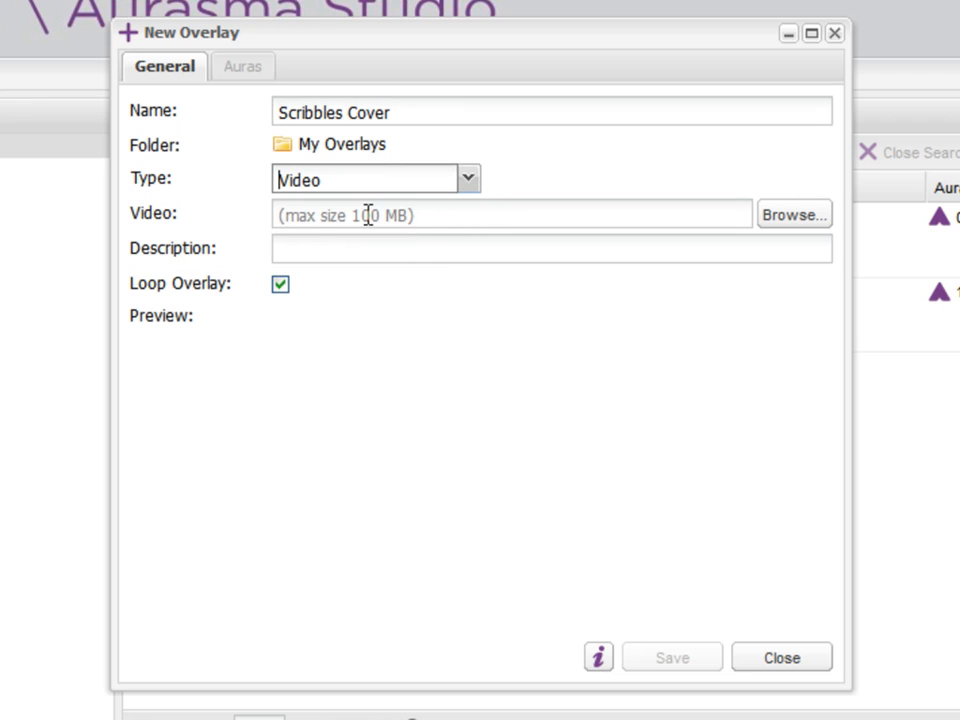
# Step: Load scribbles-Final.mov from the Sample folder as the overlay's video
pyautogui.click(790, 214)
pyautogui.click(122, 160)
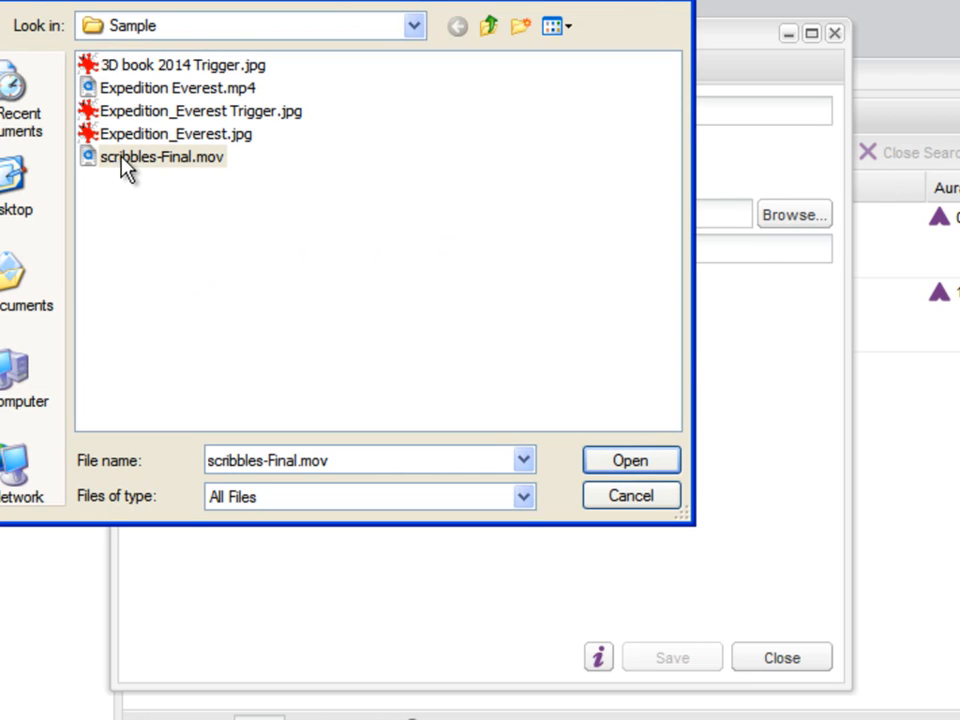
pyautogui.click(620, 462)
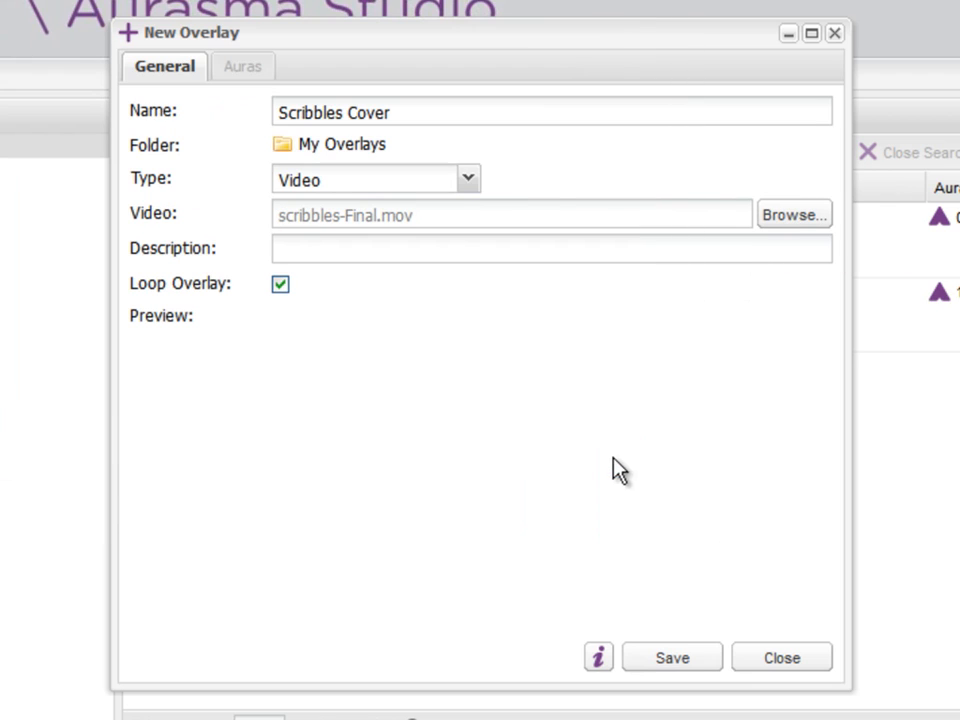
# Step: Turn off looping for the Scribbles Cover overlay, save it, and close the overlay and trigger image windows
pyautogui.click(280, 287)
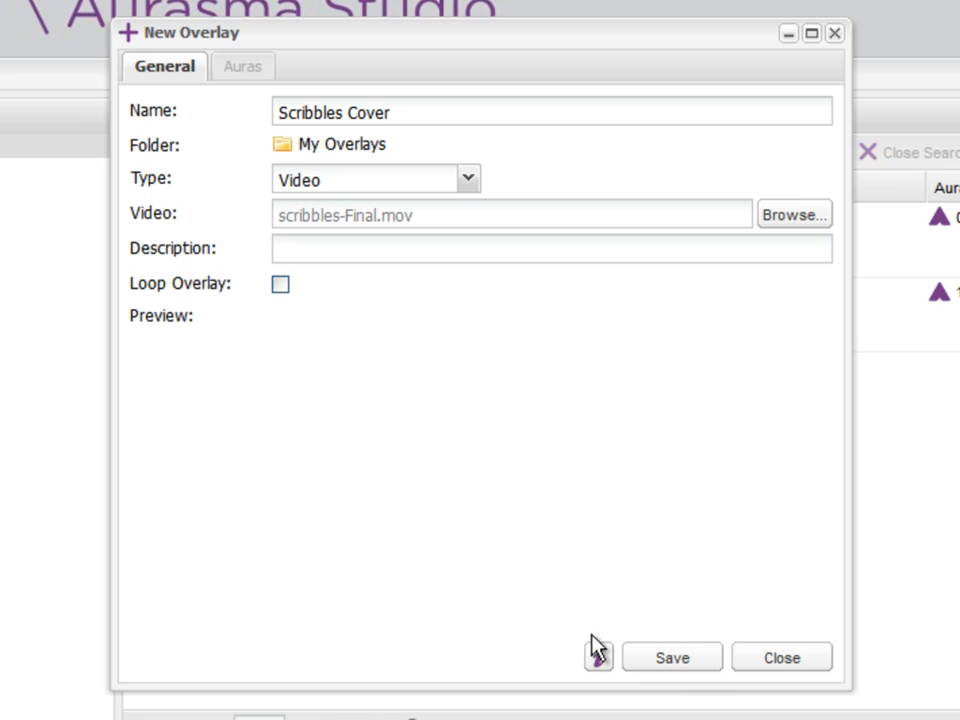
pyautogui.click(676, 662)
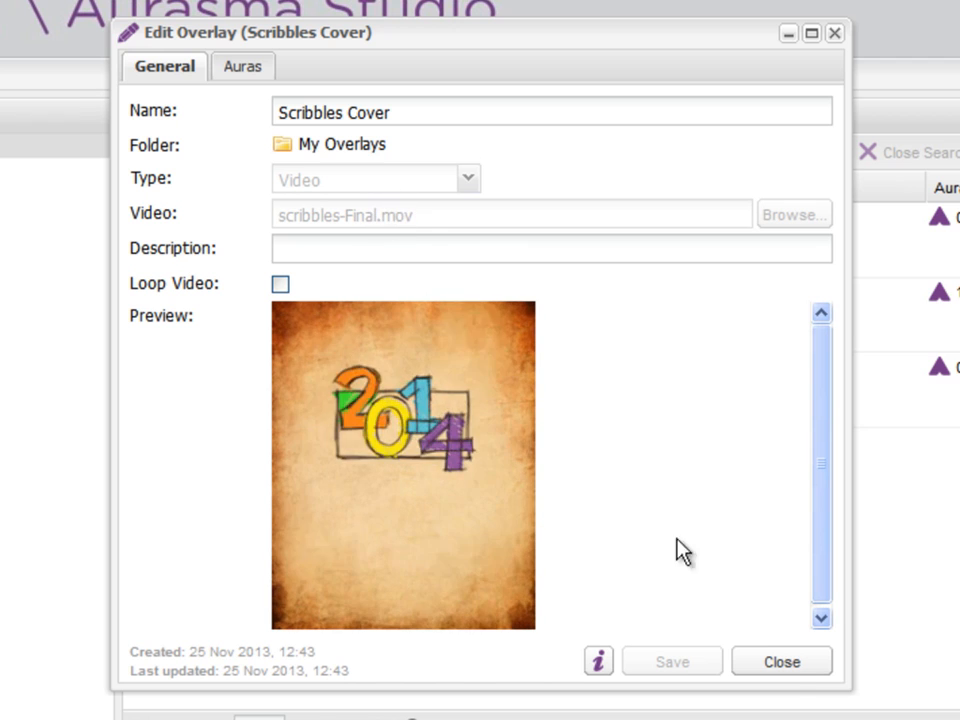
pyautogui.click(782, 668)
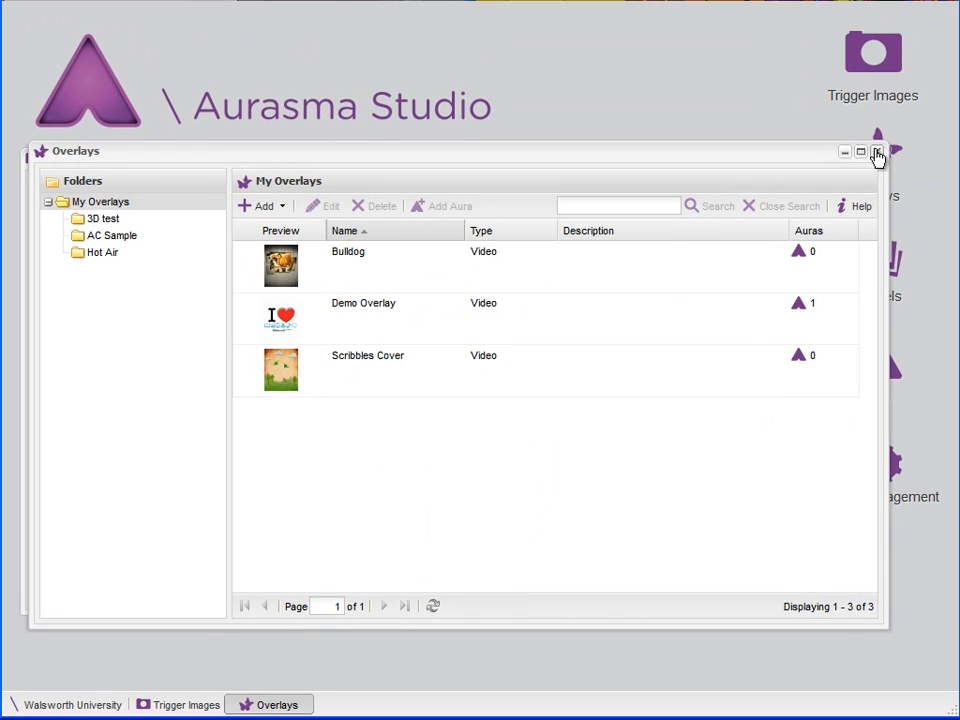
pyautogui.click(870, 152)
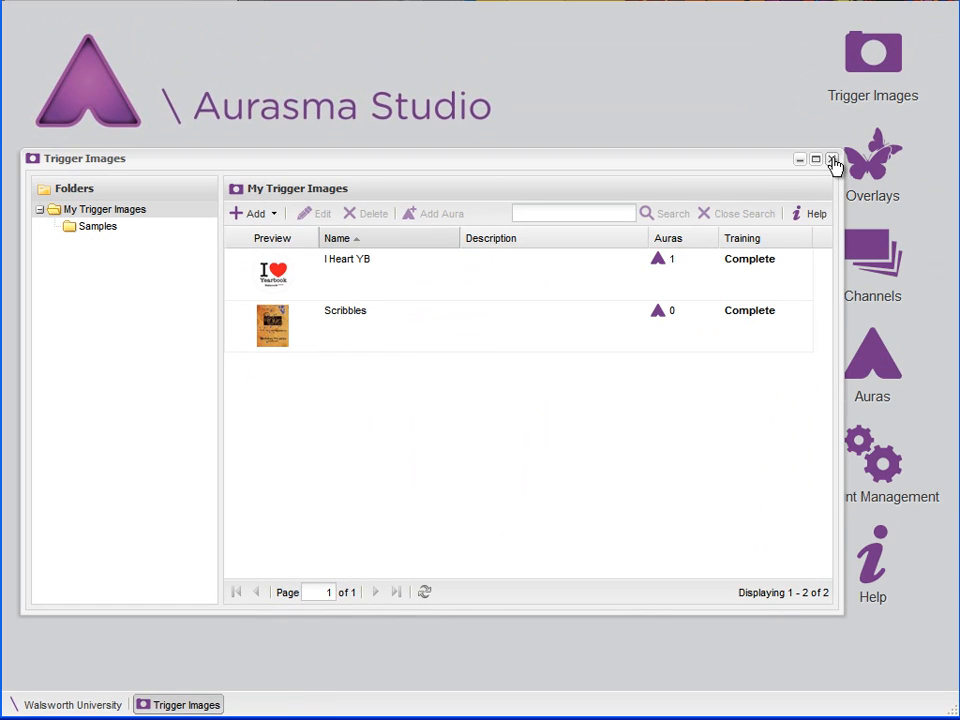
pyautogui.click(831, 159)
# Step: Start a new aura and name it Scribbles in its details
pyautogui.click(872, 360)
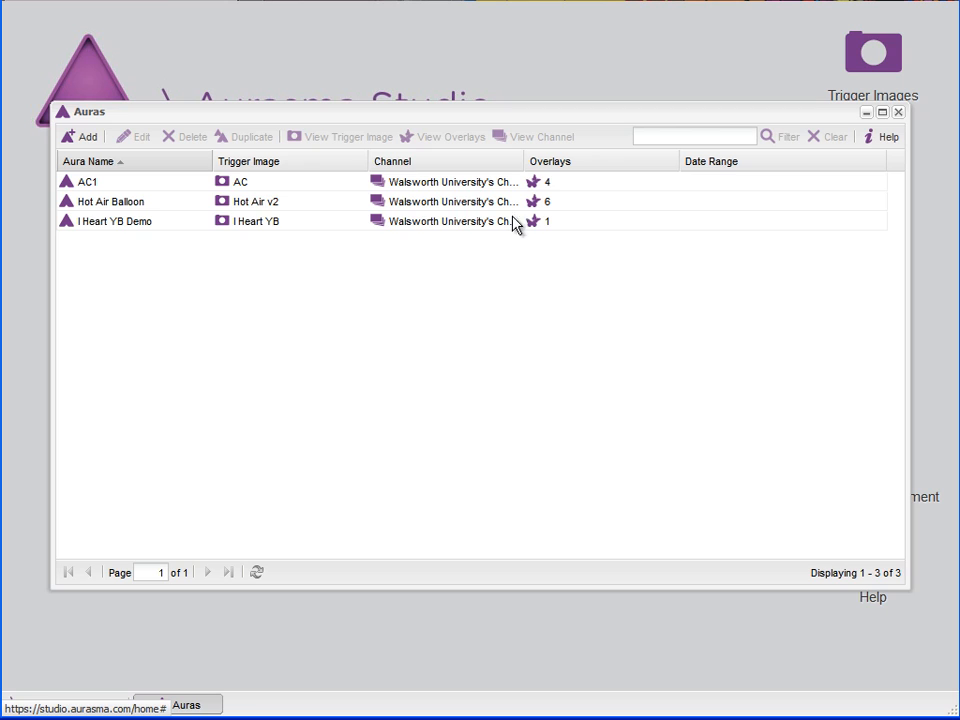
pyautogui.click(80, 139)
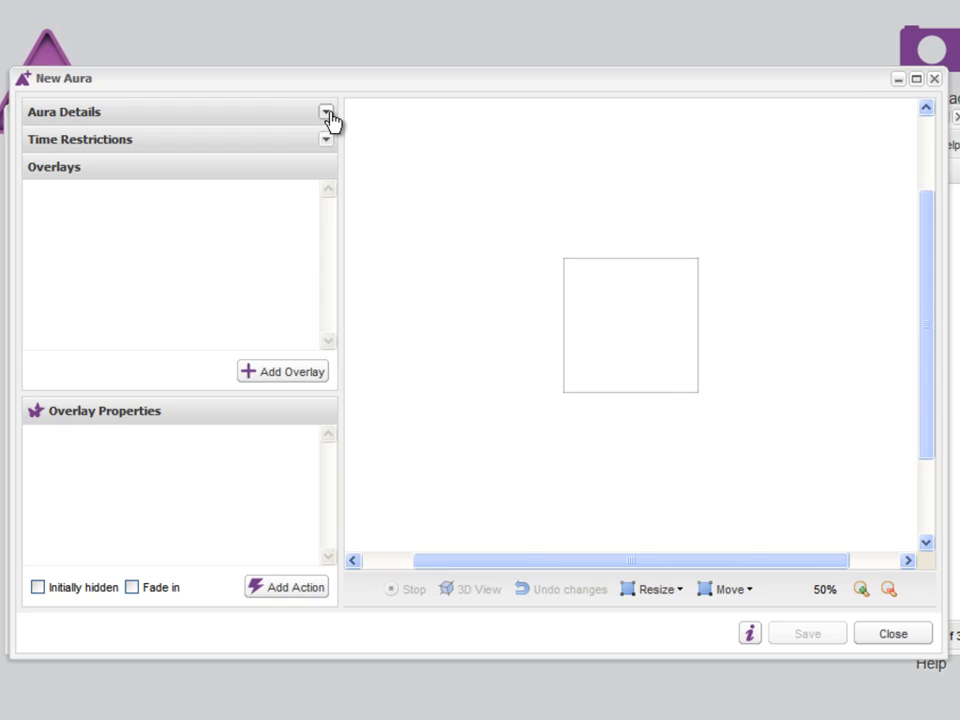
pyautogui.click(337, 109)
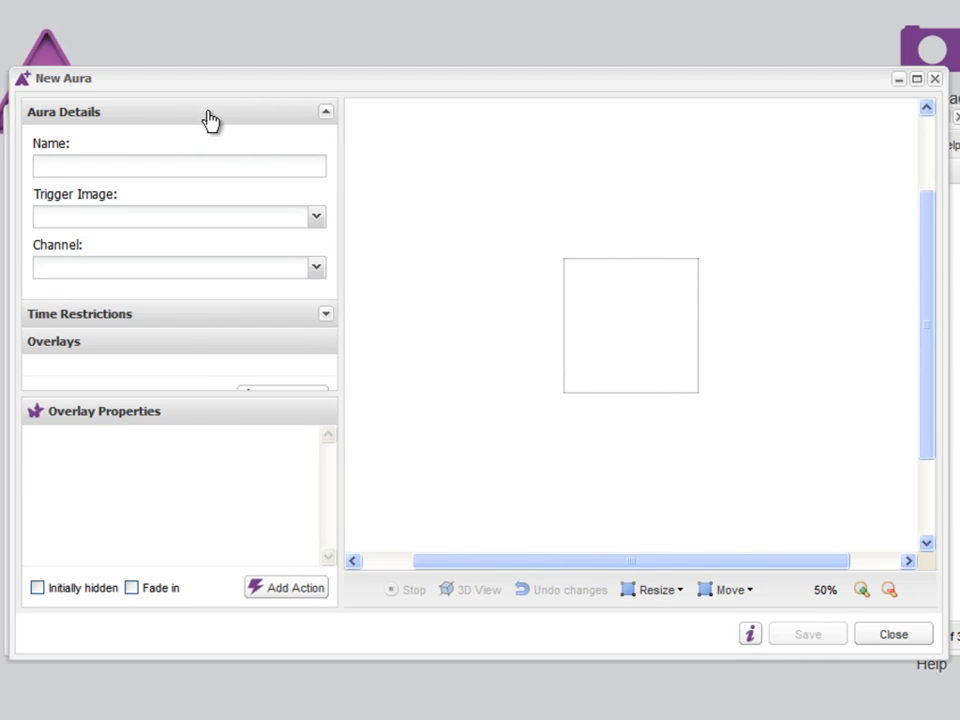
pyautogui.click(144, 161)
pyautogui.write('S')
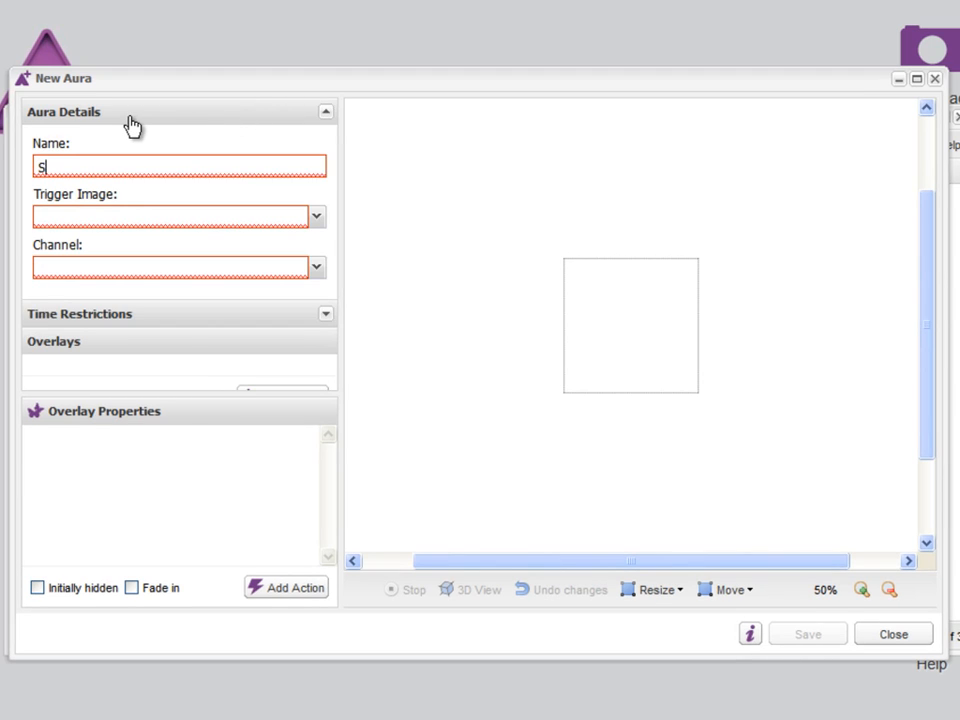
pyautogui.write('cribbles')
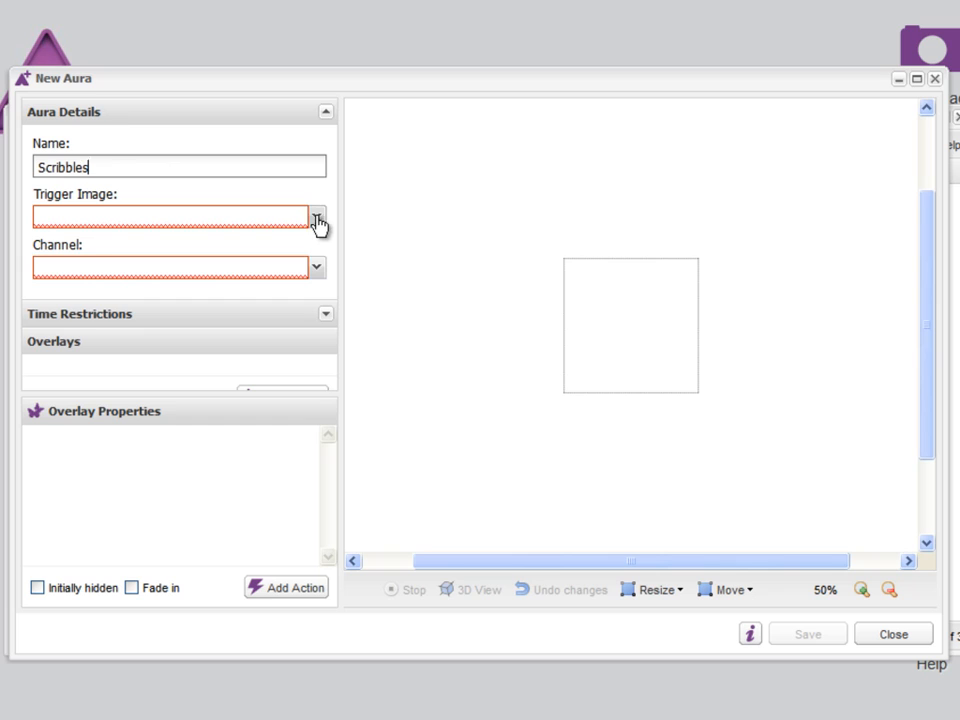
# Step: Assign the Scribbles trigger image and Walsworth University's Channel to the new aura
pyautogui.click(316, 218)
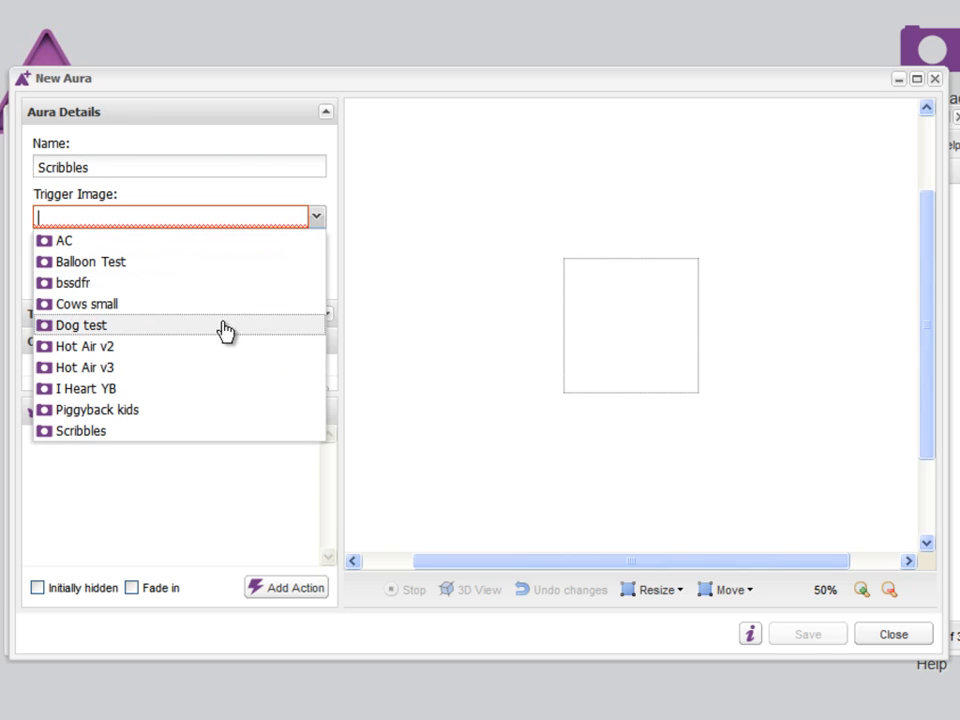
pyautogui.click(210, 431)
pyautogui.click(316, 268)
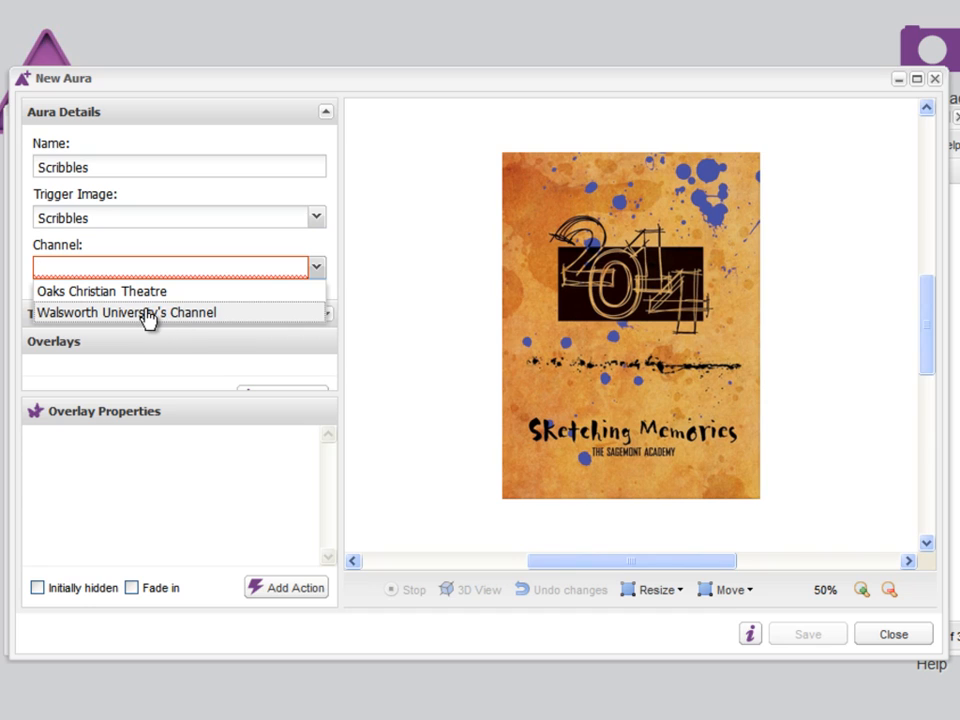
pyautogui.click(147, 313)
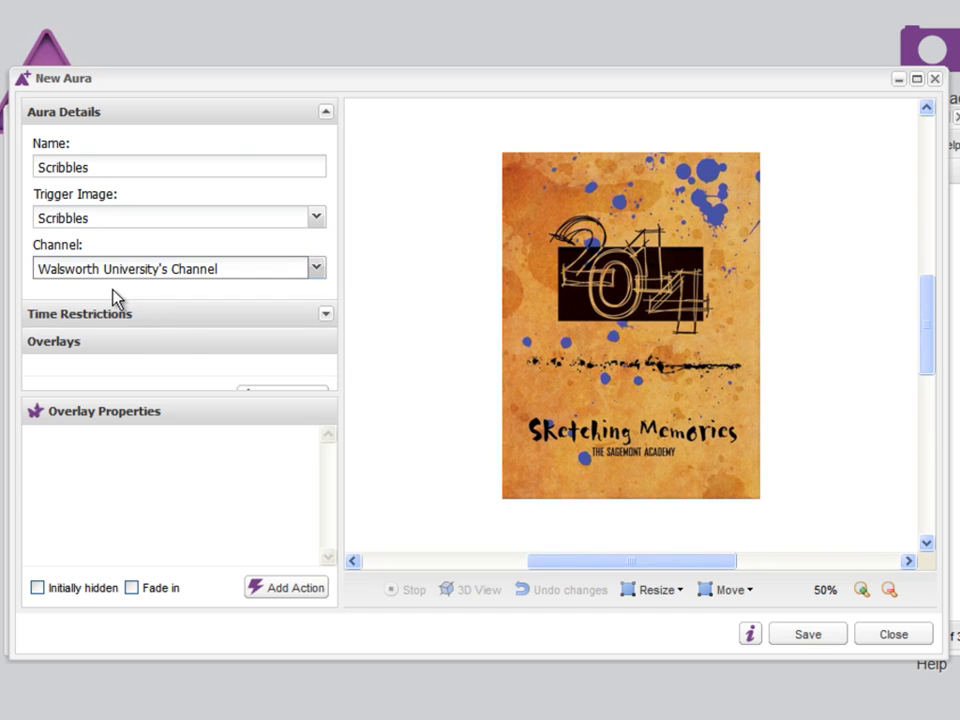
# Step: Add an overlay to the aura and choose Scribbles Cover for it
pyautogui.scroll(-1, 204, 347)
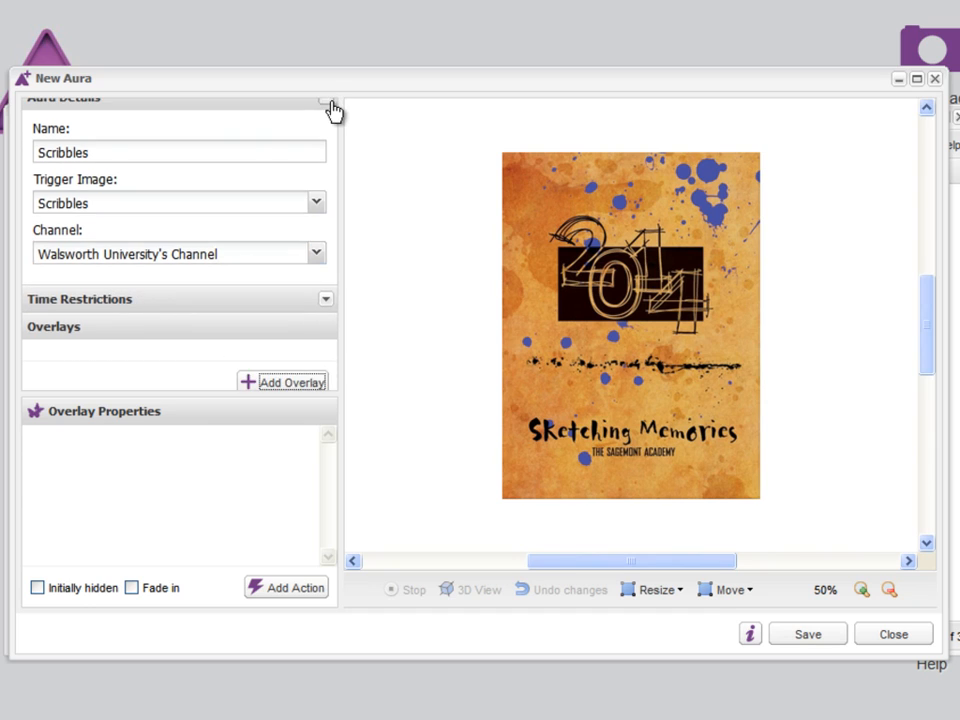
pyautogui.click(329, 102)
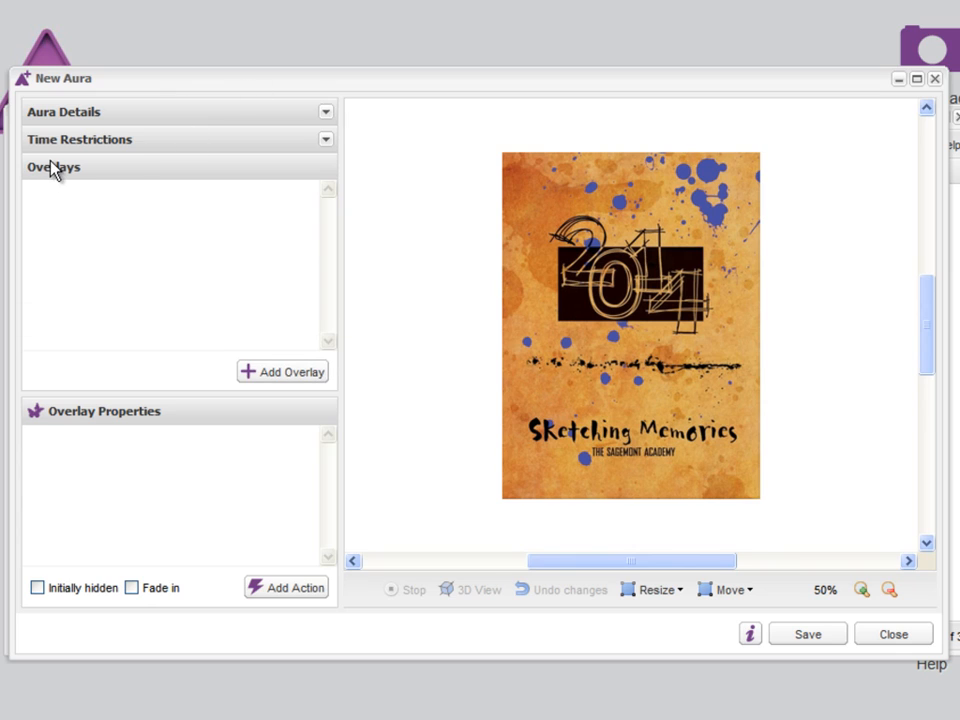
pyautogui.click(257, 376)
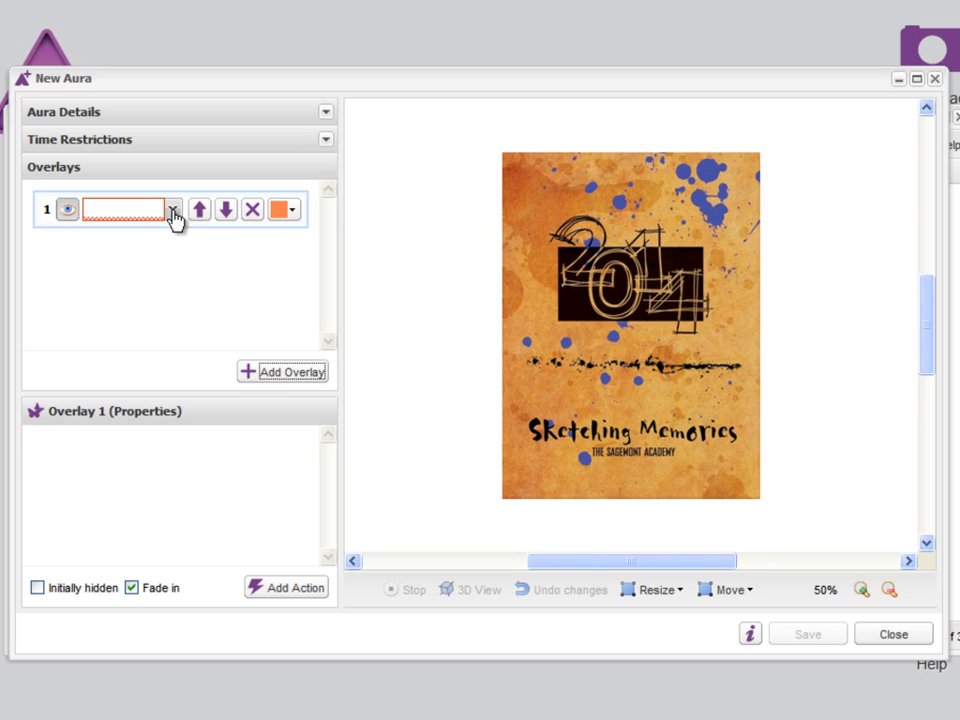
pyautogui.click(170, 212)
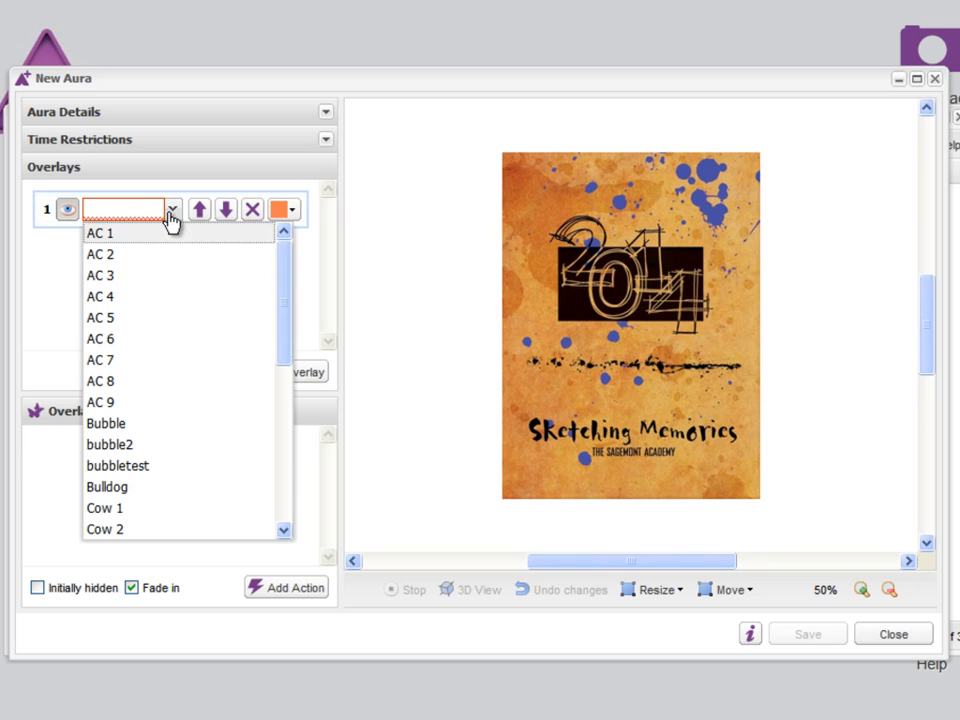
pyautogui.moveTo(287, 300); pyautogui.dragTo(258, 497)
pyautogui.click(166, 490)
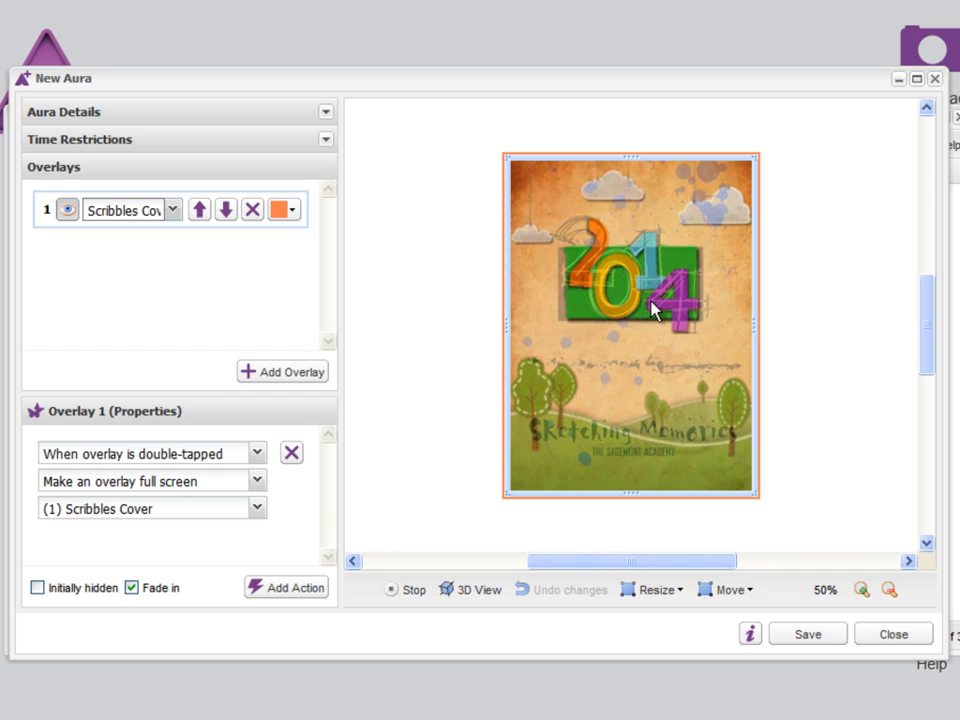
# Step: Distort the overlay into a wide, short shape and shift it over the middle of the trigger image
pyautogui.moveTo(754, 496); pyautogui.dragTo(828, 343)
pyautogui.moveTo(711, 263); pyautogui.dragTo(670, 345)
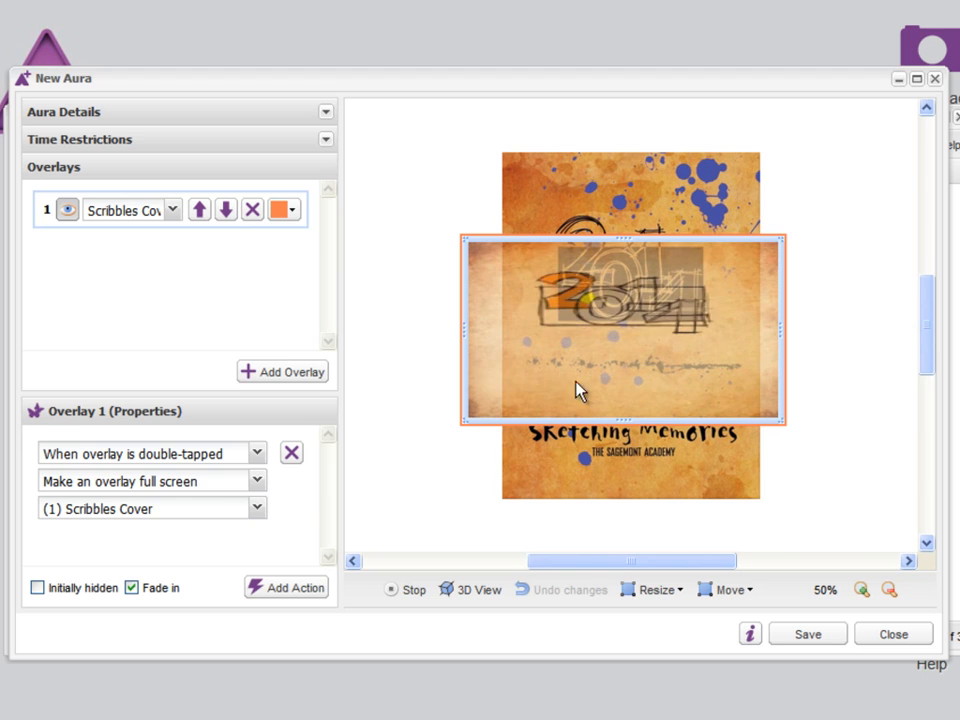
pyautogui.moveTo(617, 367)
pyautogui.mouseDown()
pyautogui.moveTo(555, 435)
pyautogui.moveTo(545, 338)
pyautogui.moveTo(617, 336)
pyautogui.moveTo(628, 347)
pyautogui.mouseUp()
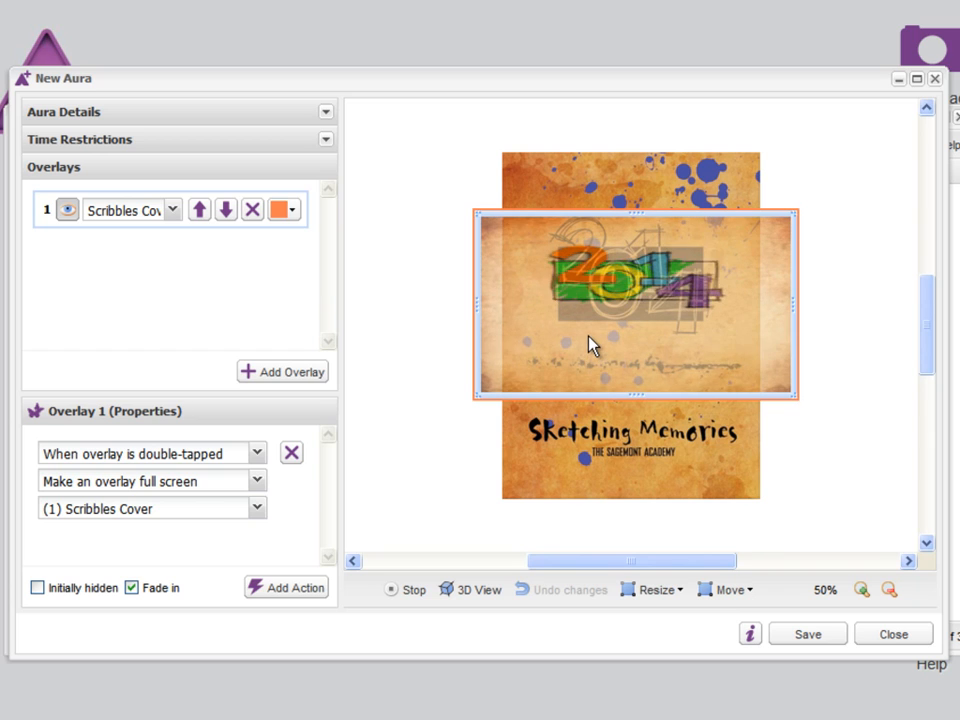
# Step: Restore the overlay's aspect ratio and move it to the trigger image's upper-left corner
pyautogui.rightClick(590, 341)
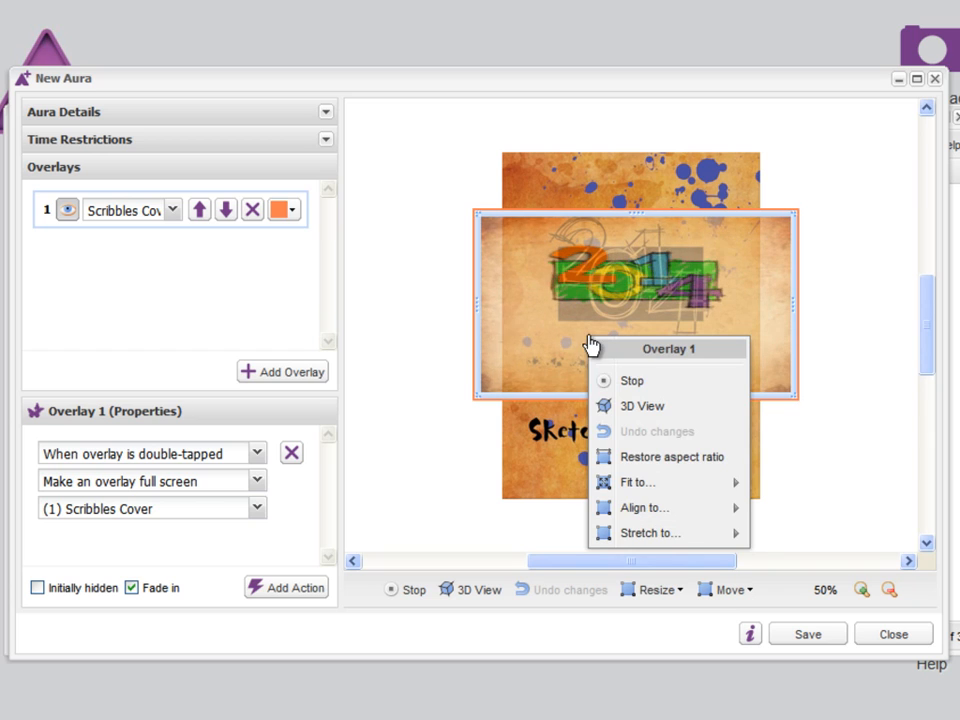
pyautogui.click(626, 459)
pyautogui.moveTo(606, 422); pyautogui.dragTo(638, 369)
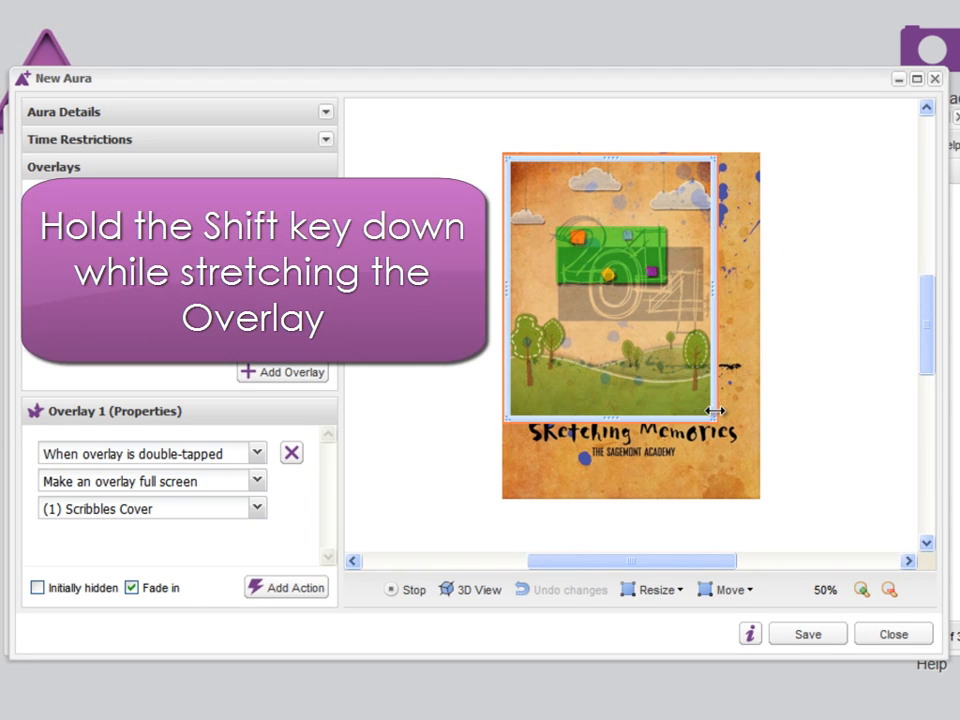
# Step: Enlarge the overlay proportionally, center it so it covers the whole trigger image, then save and close the aura
pyautogui.moveTo(714, 416); pyautogui.dragTo(770, 498)
pyautogui.moveTo(733, 454); pyautogui.dragTo(720, 447)
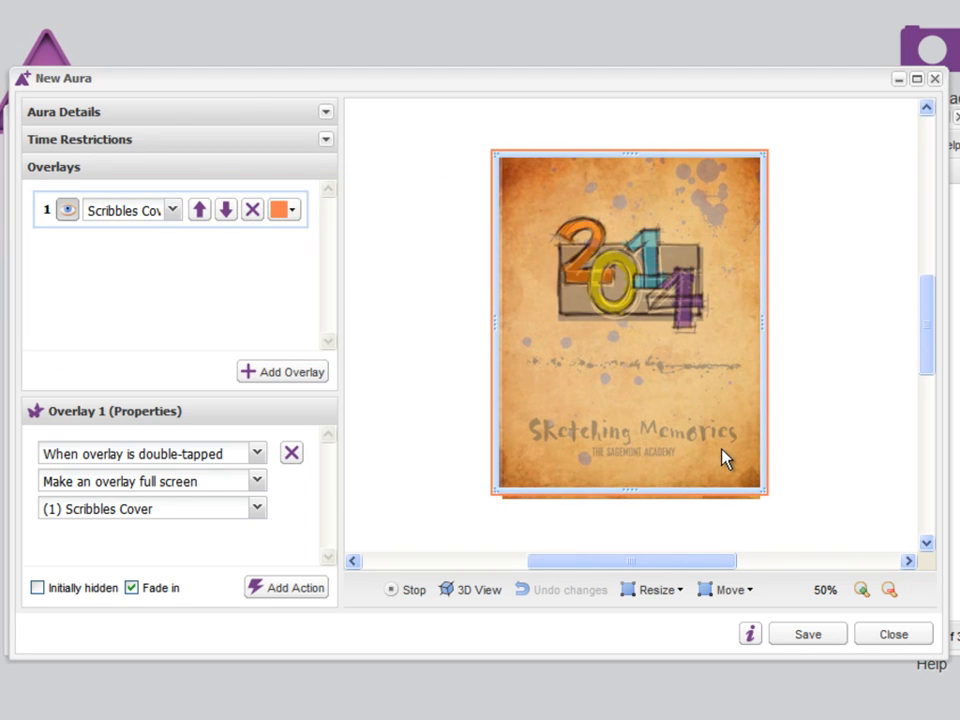
pyautogui.moveTo(760, 508)
pyautogui.mouseDown()
pyautogui.moveTo(761, 490)
pyautogui.moveTo(770, 500)
pyautogui.mouseUp()
pyautogui.click(793, 638)
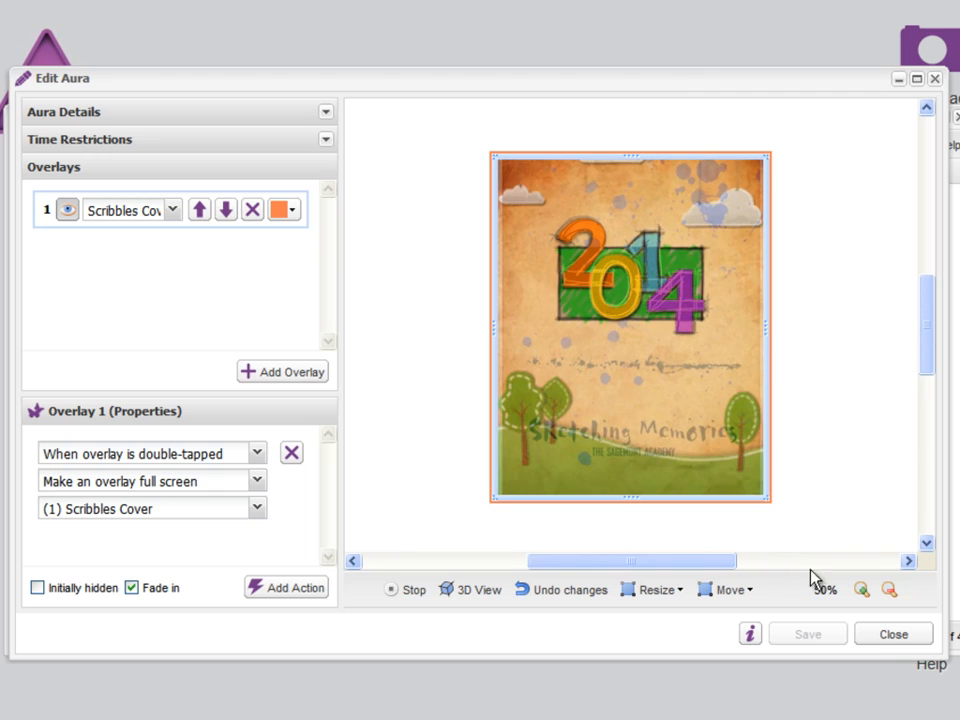
pyautogui.click(889, 638)
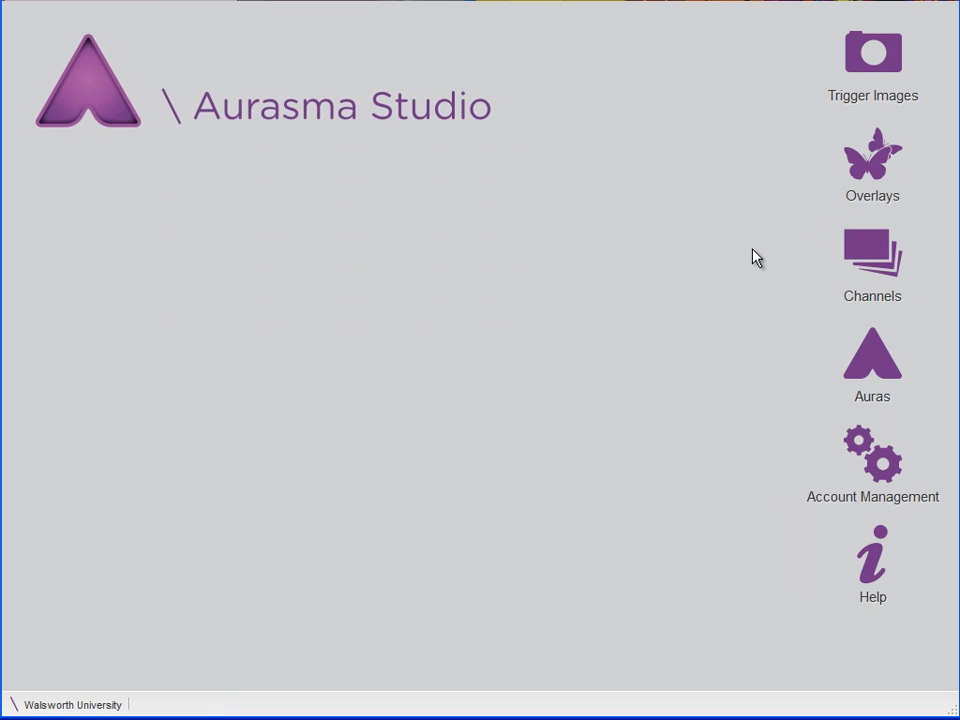
# Step: Set the privacy of Walsworth University's Channel to public and save the channel
pyautogui.click(855, 265)
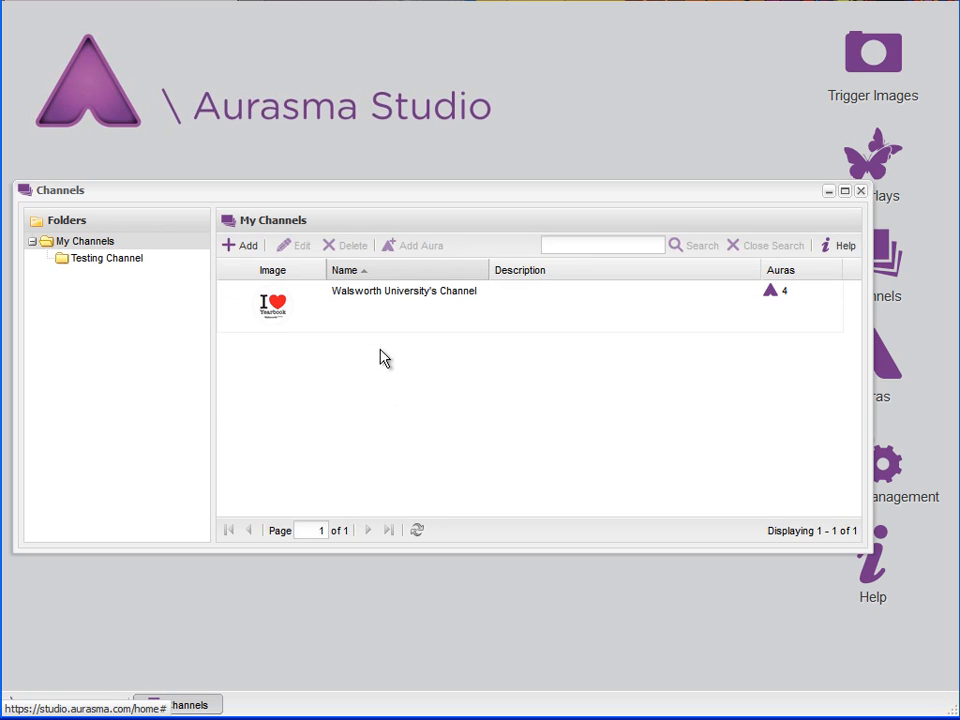
pyautogui.click(371, 313)
pyautogui.click(287, 258)
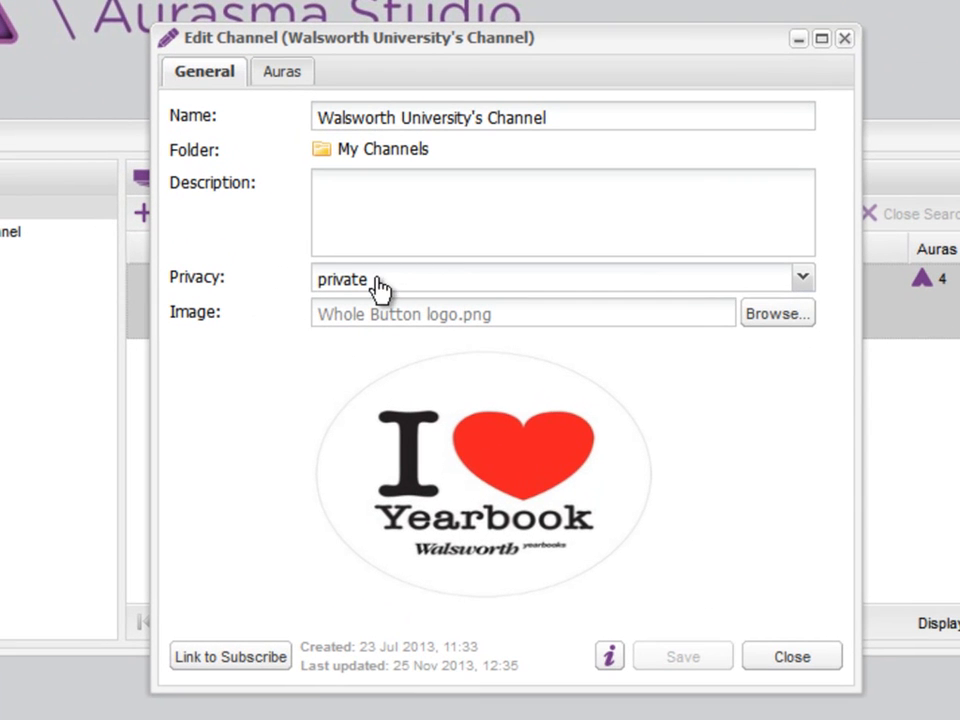
pyautogui.click(389, 289)
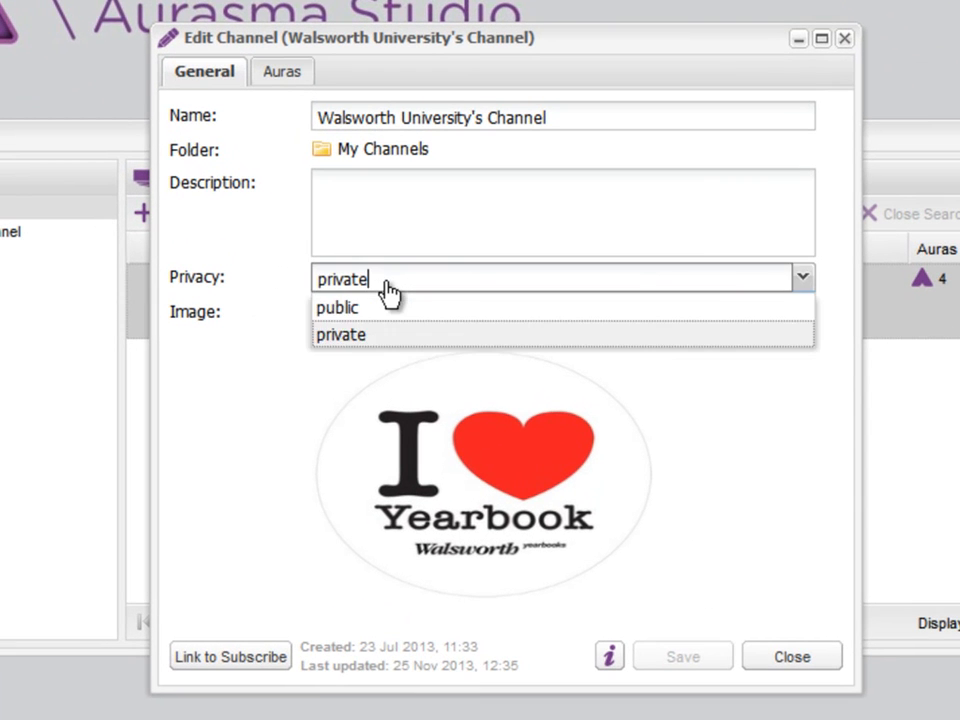
pyautogui.click(347, 310)
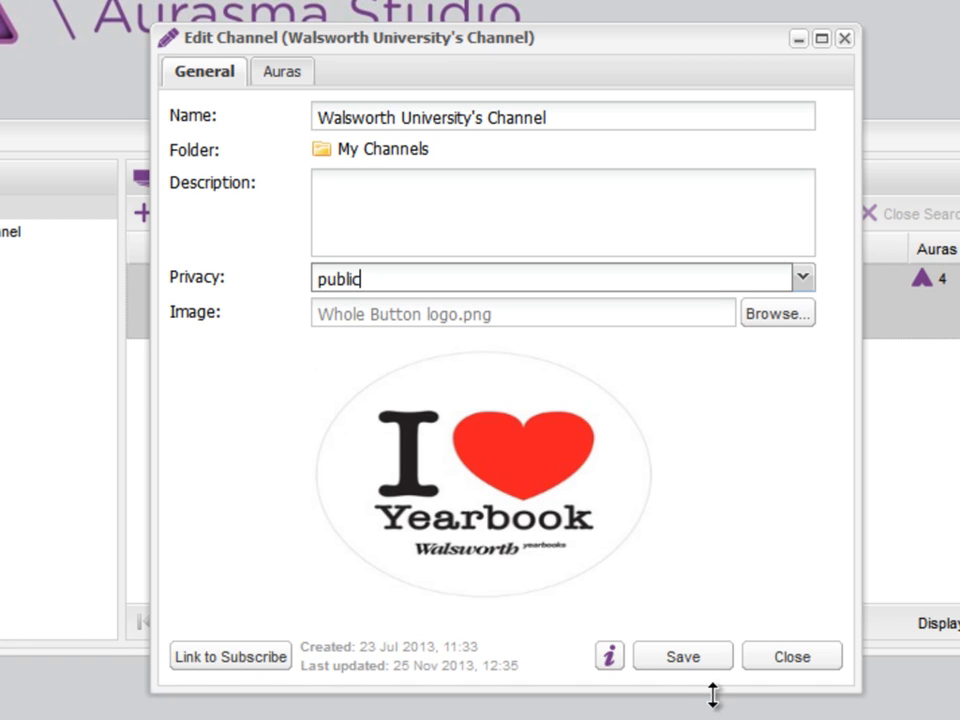
pyautogui.click(675, 660)
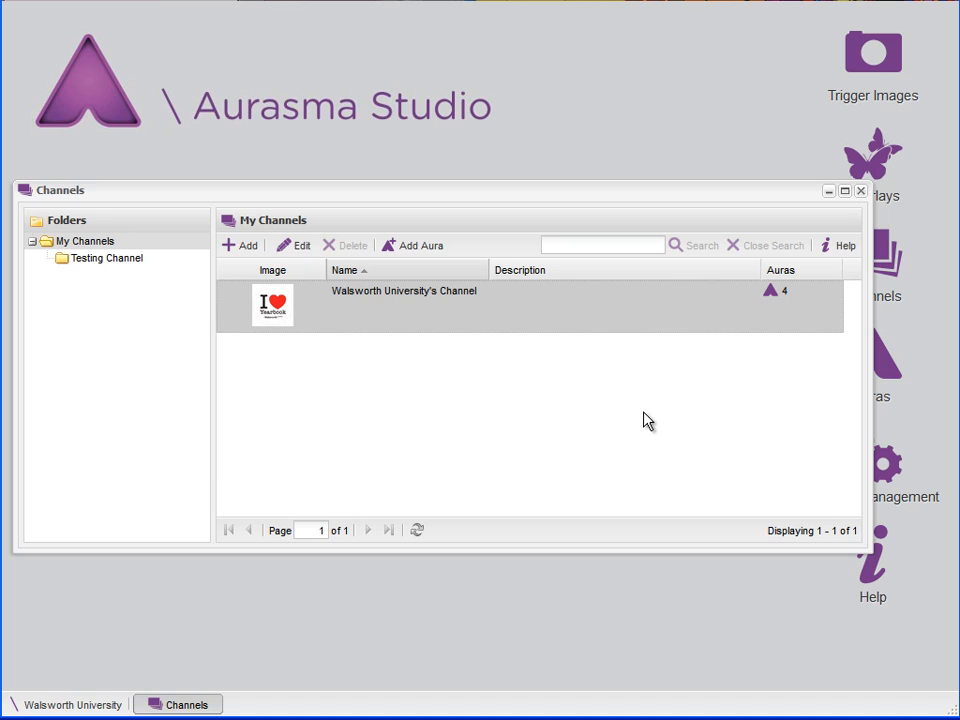